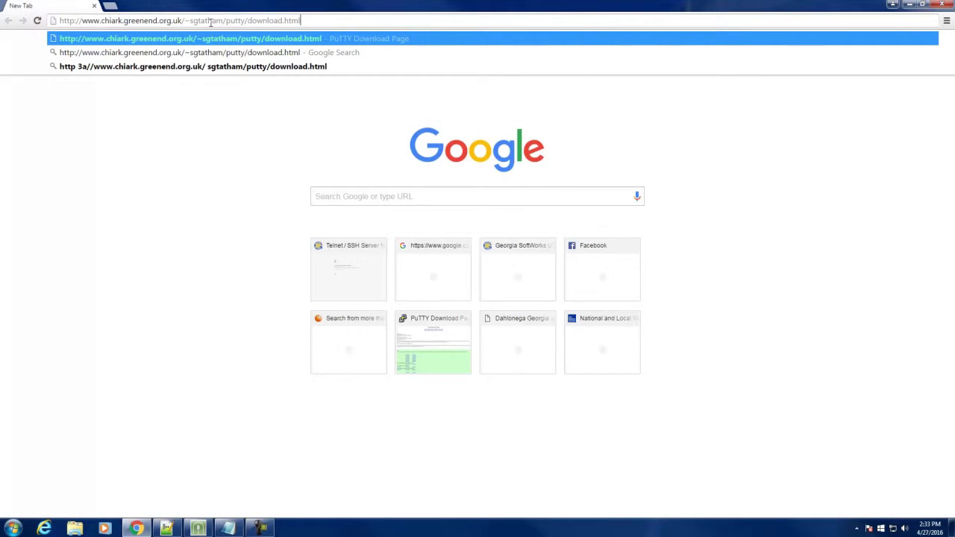
pyautogui.press('Return')
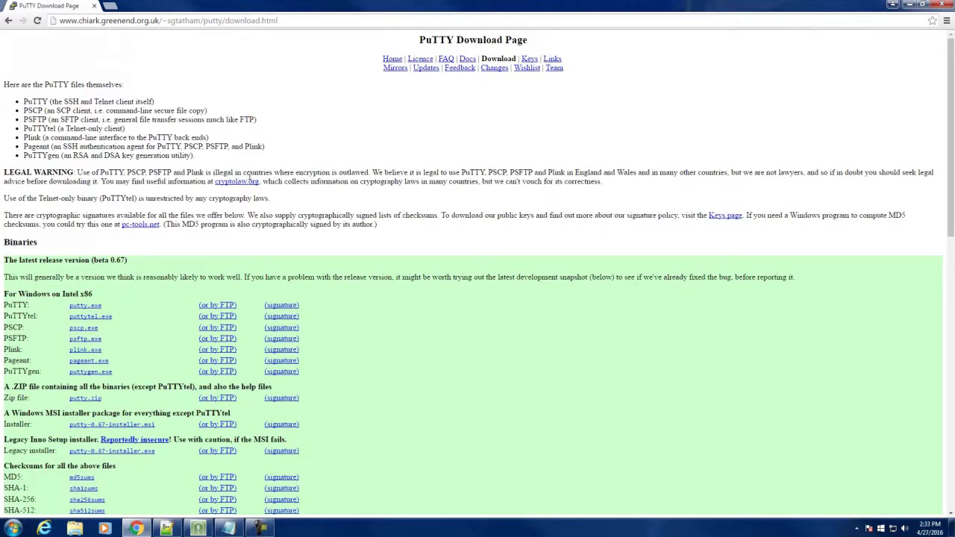
pyautogui.scroll(-2, 251, 177)
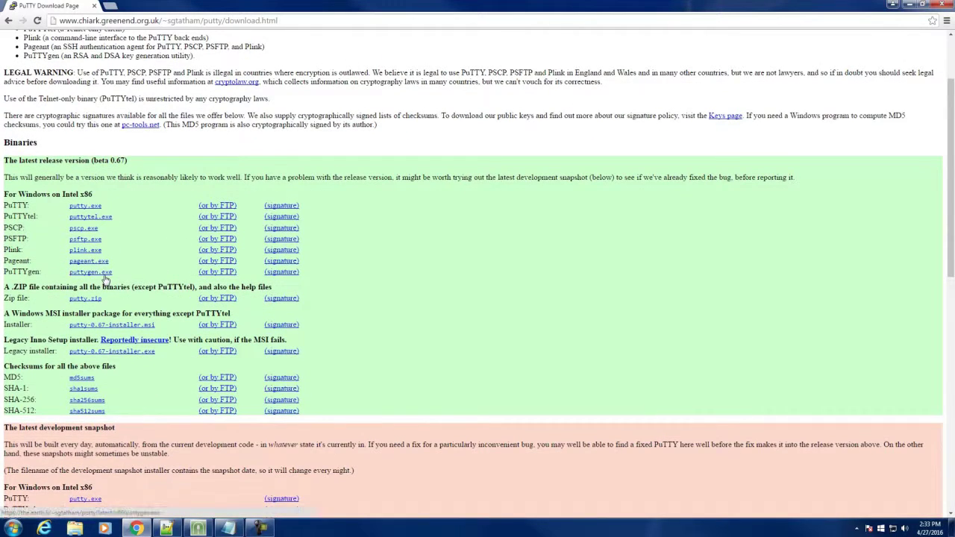
pyautogui.click(104, 274)
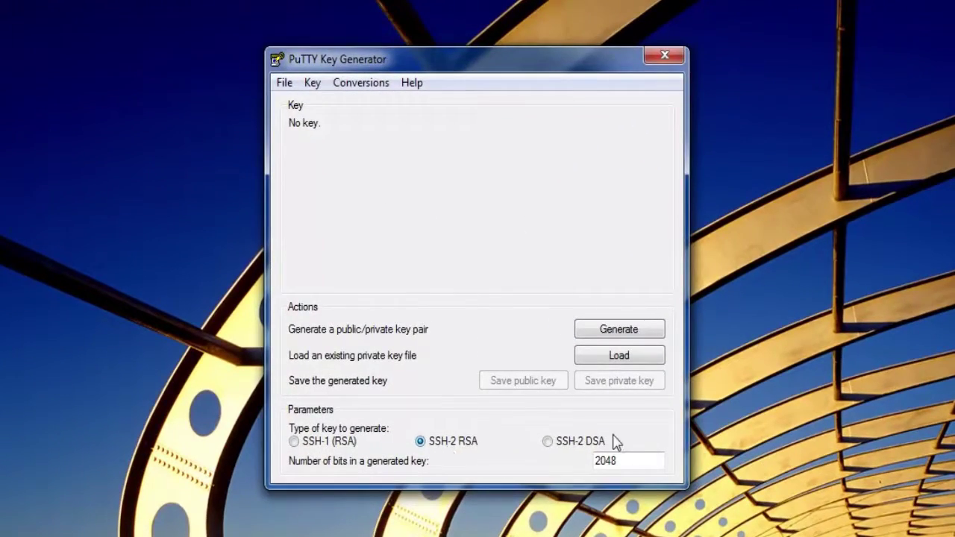
# Generate a 2048-bit SSH-2 RSA key pair and protect it by entering and confirming a key passphrase
pyautogui.moveTo(618, 460); pyautogui.dragTo(589, 464)
pyautogui.click(601, 329)
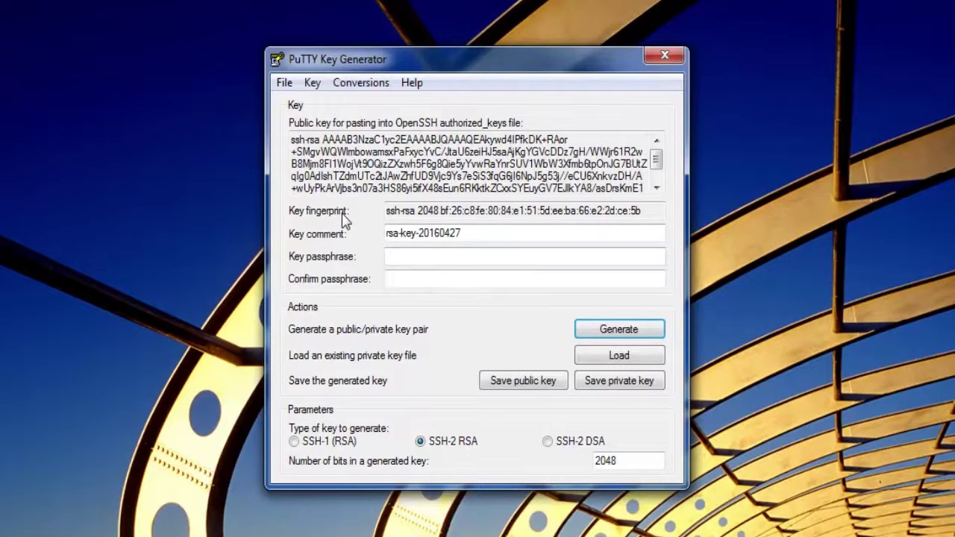
pyautogui.click(441, 258)
pyautogui.write('********')
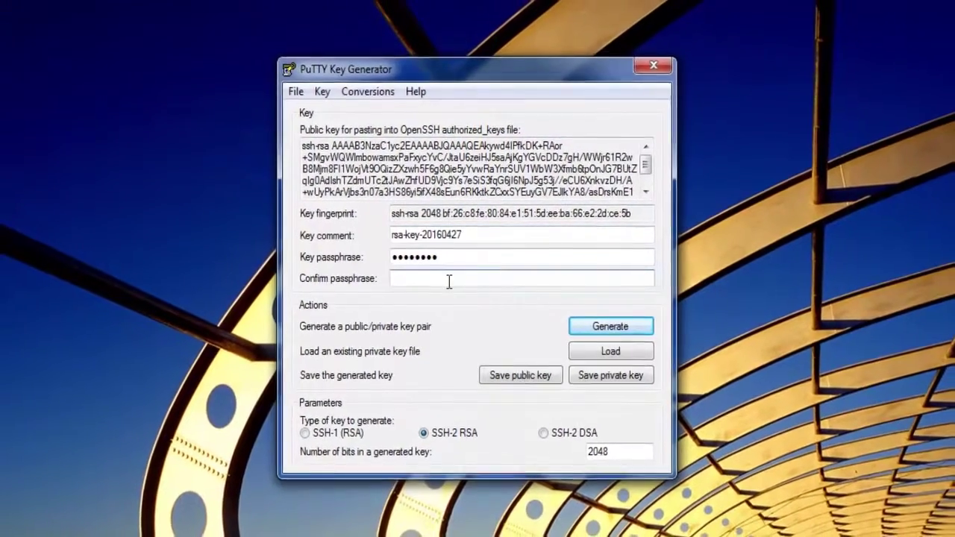
pyautogui.click(450, 279)
pyautogui.write('********')
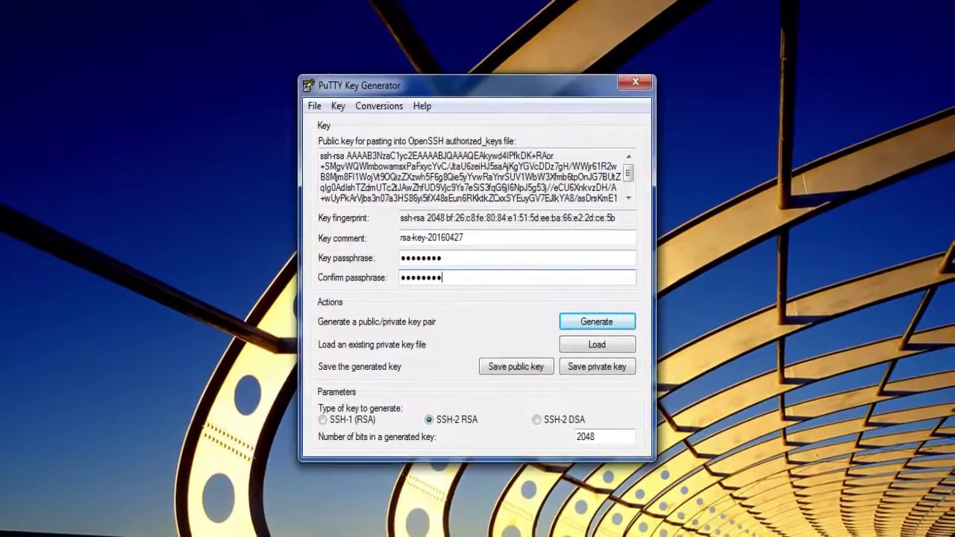
# Save the public key as publickey on the UDISK (H:) drive
pyautogui.click(508, 361)
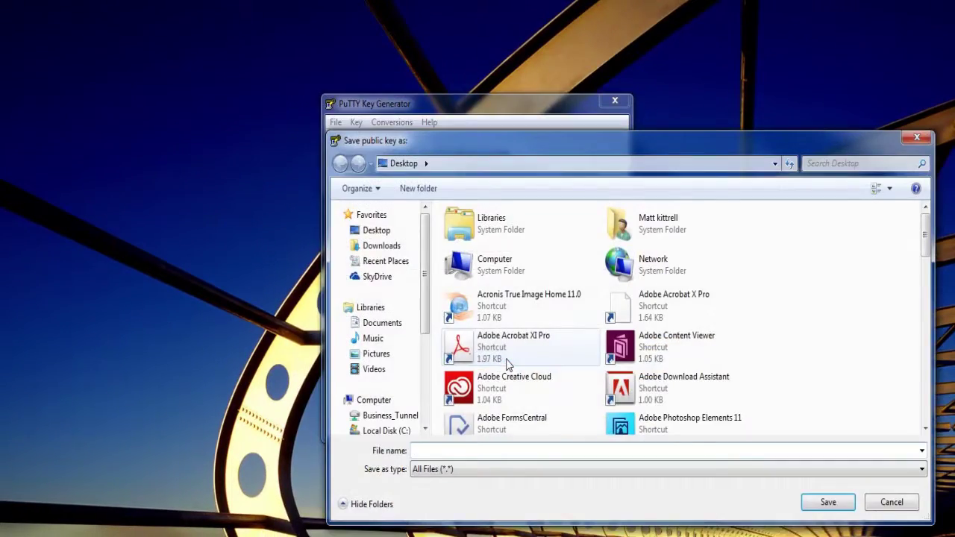
pyautogui.moveTo(426, 322); pyautogui.dragTo(424, 398)
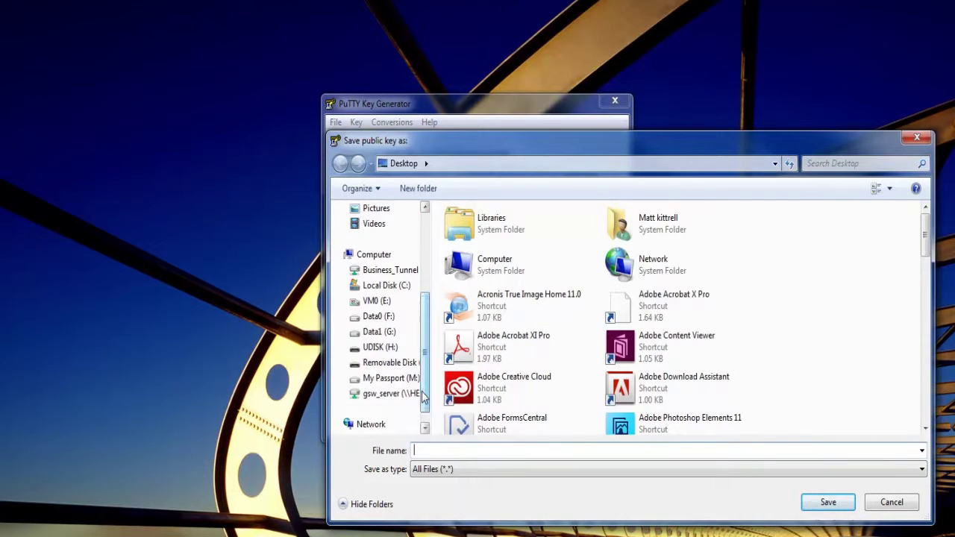
pyautogui.click(388, 347)
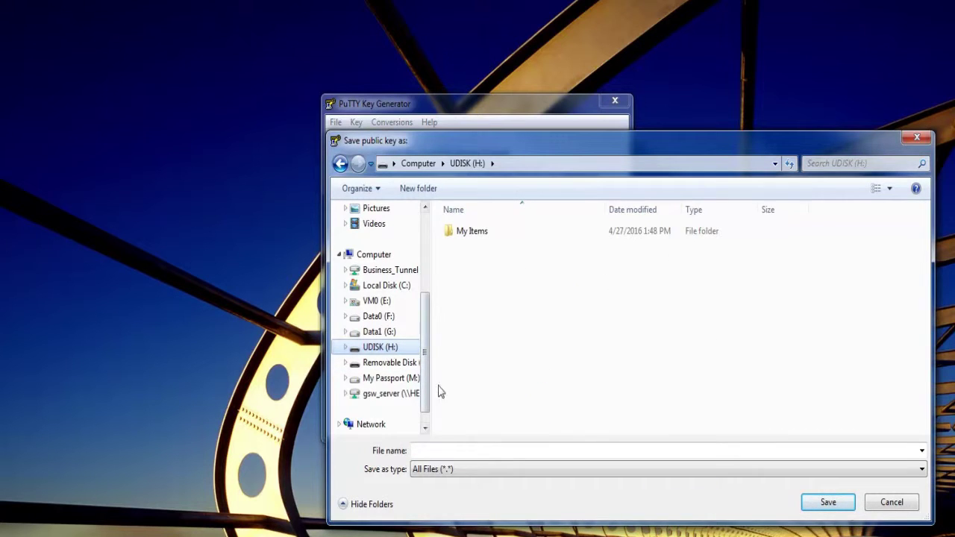
pyautogui.click(446, 451)
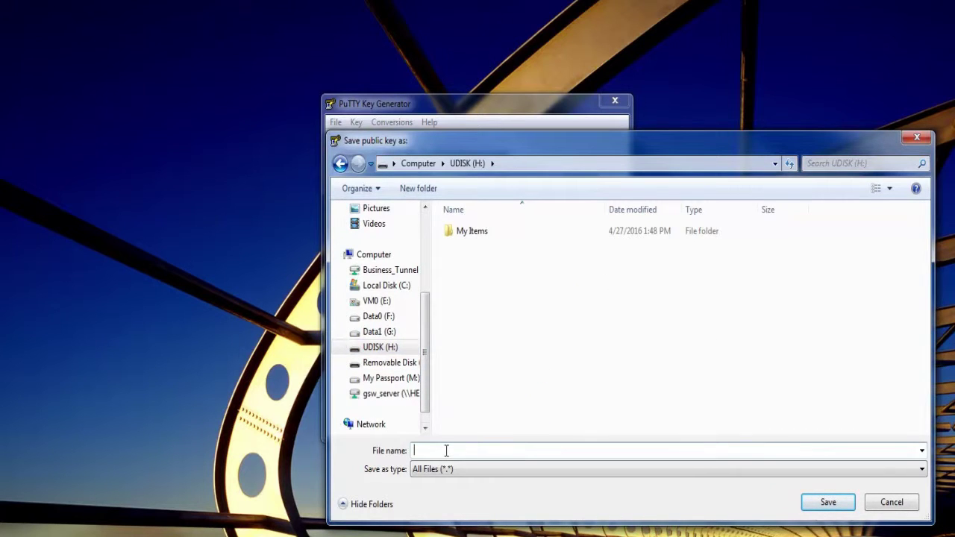
pyautogui.write('publickey')
pyautogui.click(824, 503)
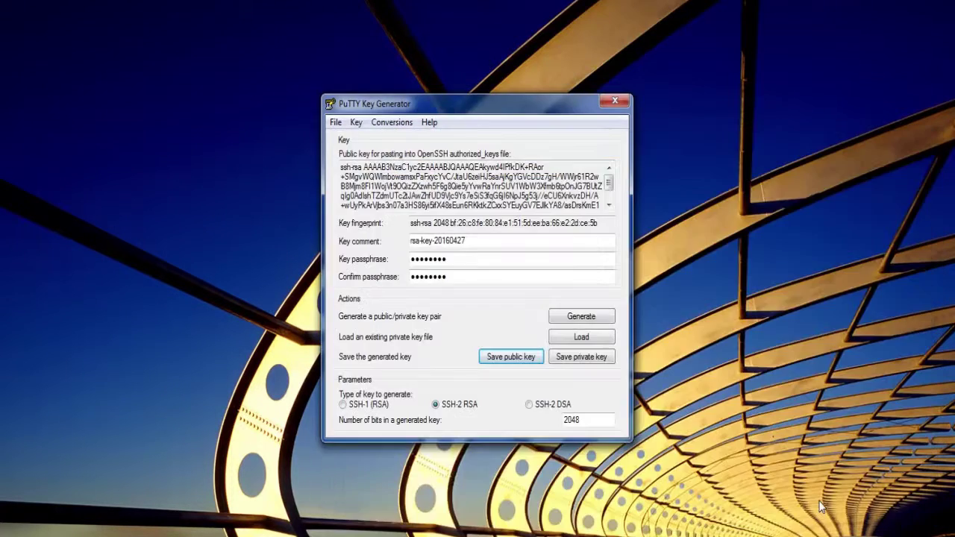
# Save the private key as a PuTTY private key file called Private Key on the Desktop
pyautogui.click(565, 361)
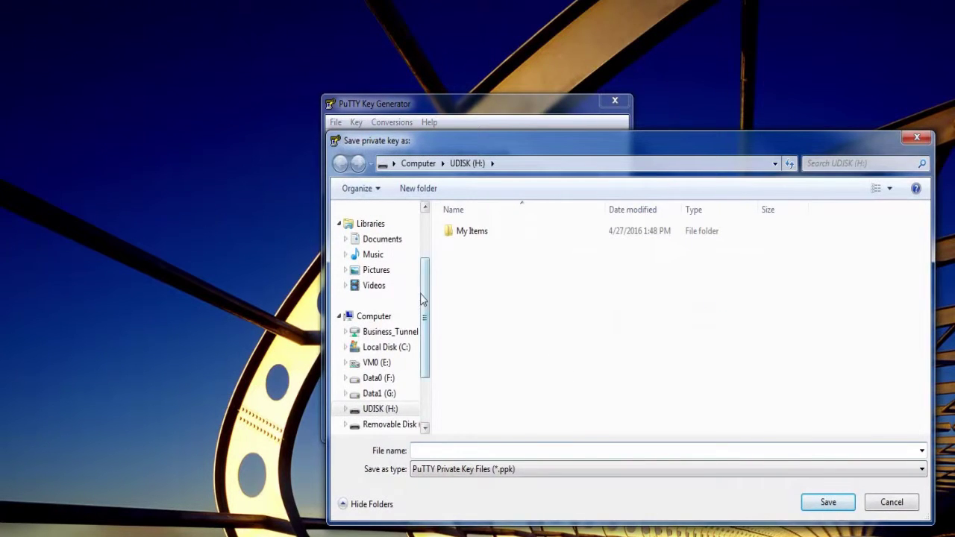
pyautogui.moveTo(422, 293); pyautogui.dragTo(428, 250)
pyautogui.click(373, 230)
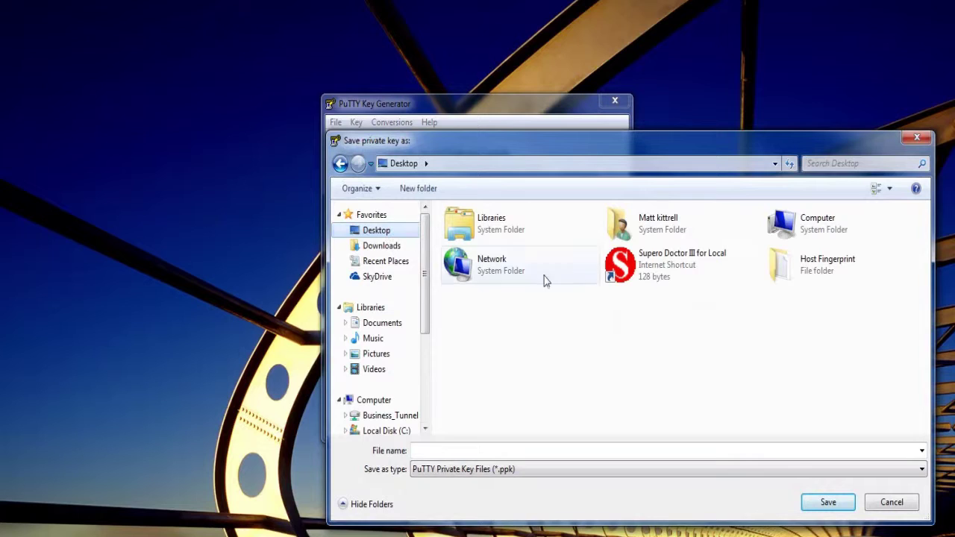
pyautogui.click(693, 448)
pyautogui.write('Private Key')
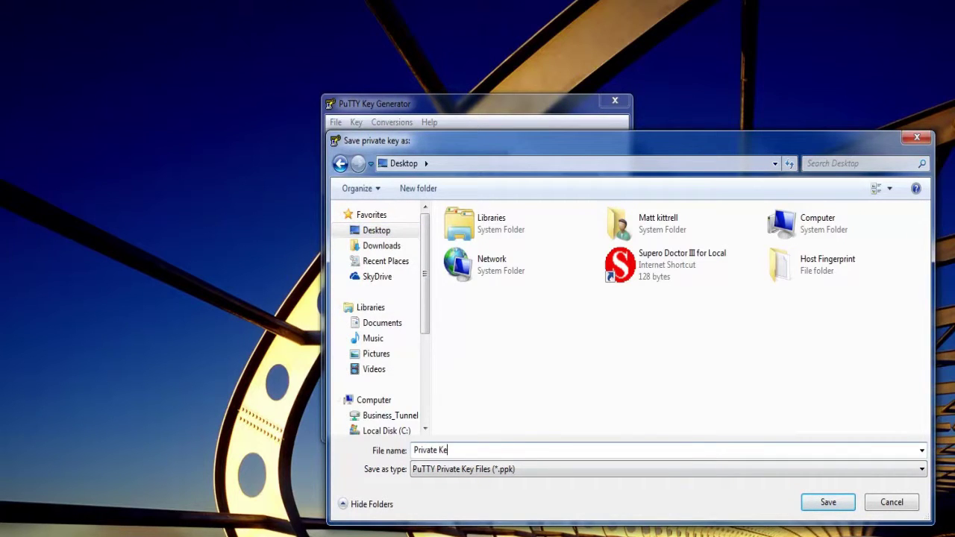
pyautogui.click(831, 504)
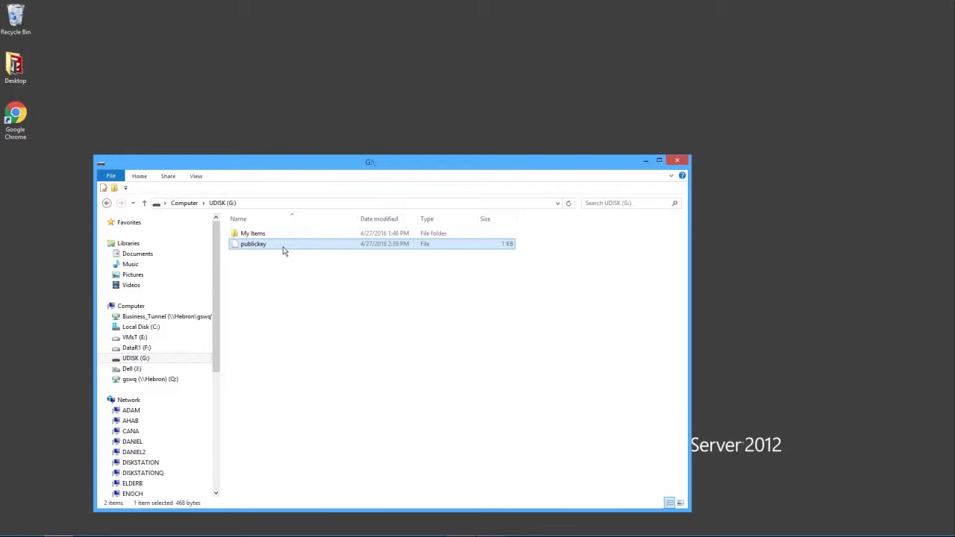
# Copy the publickey file from UDISK (G:) to the server's desktop and launch the Certificate Mapping Tool
pyautogui.moveTo(283, 251); pyautogui.dragTo(35, 197)
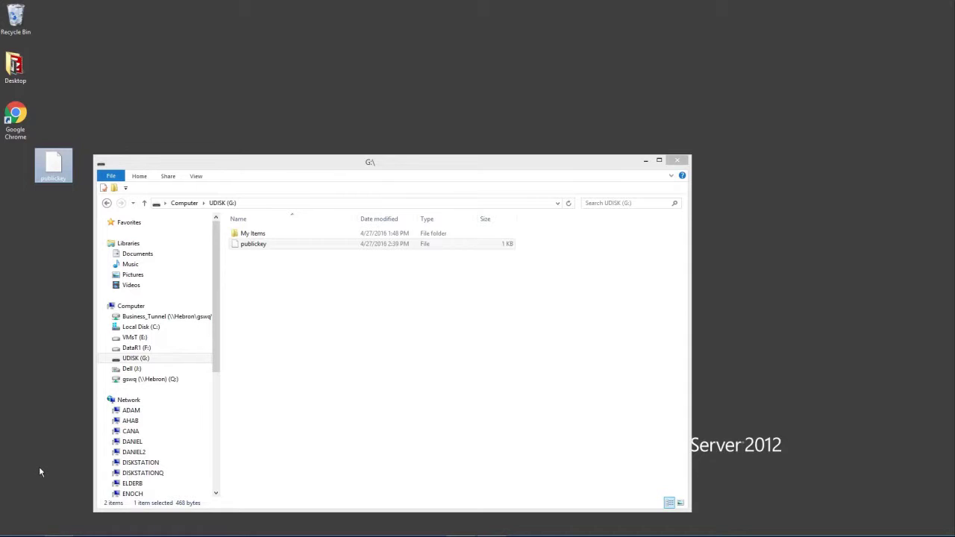
pyautogui.press('super')
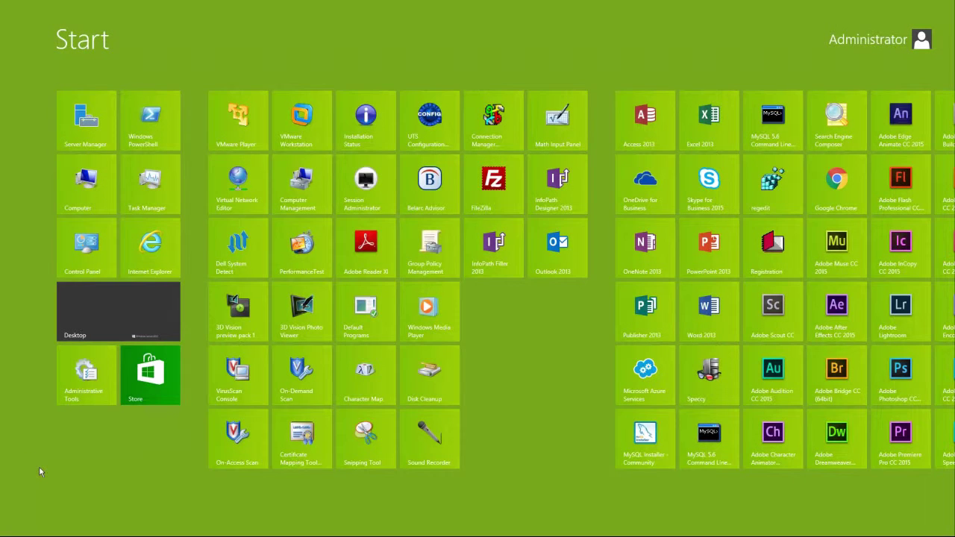
pyautogui.write('certificate')
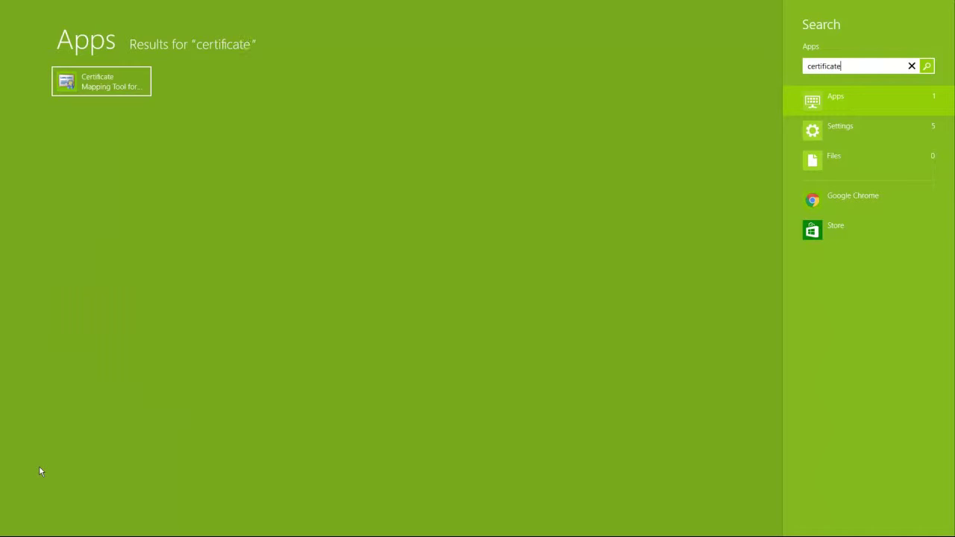
pyautogui.click(90, 86)
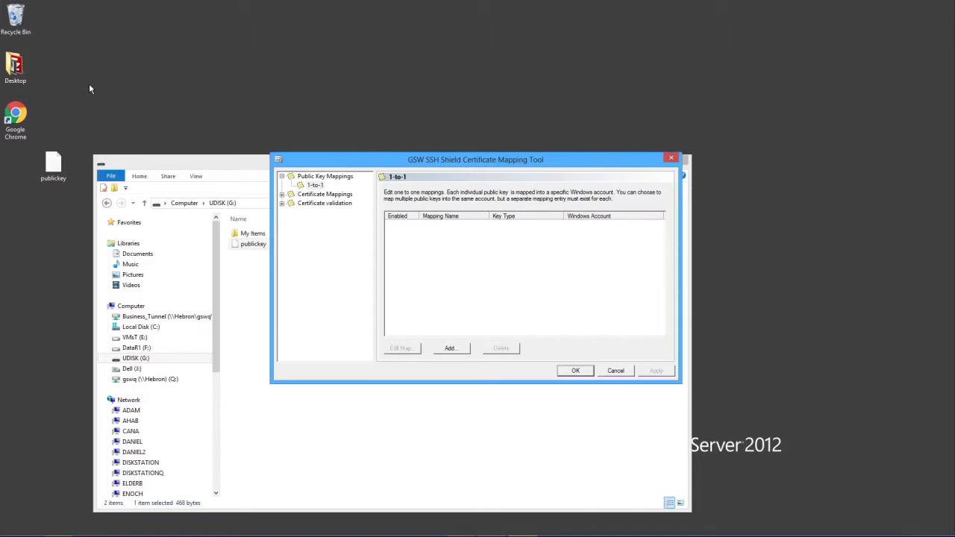
# Add a 1-to-1 public key mapping and paste in only the encoded part of the desktop publickey file, copied from Notepad++
pyautogui.click(296, 176)
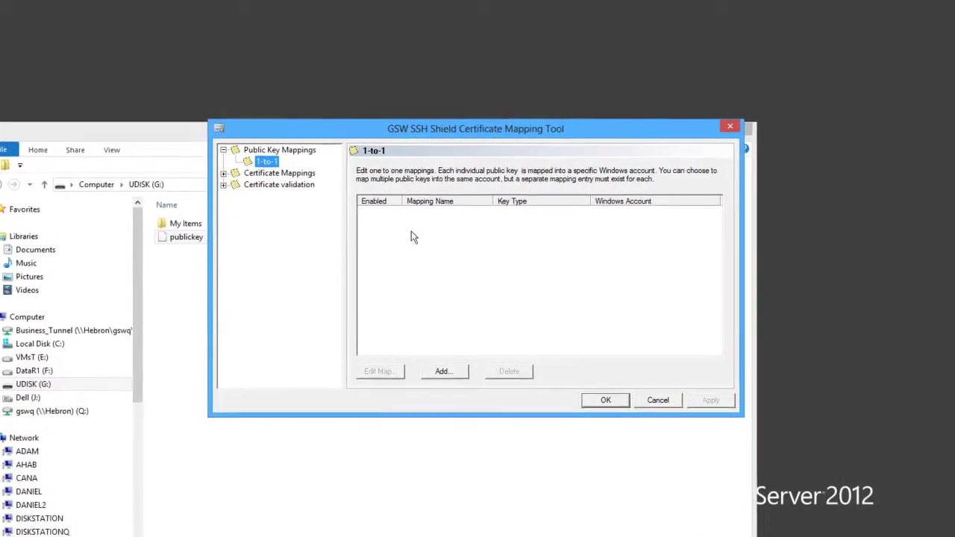
pyautogui.click(444, 371)
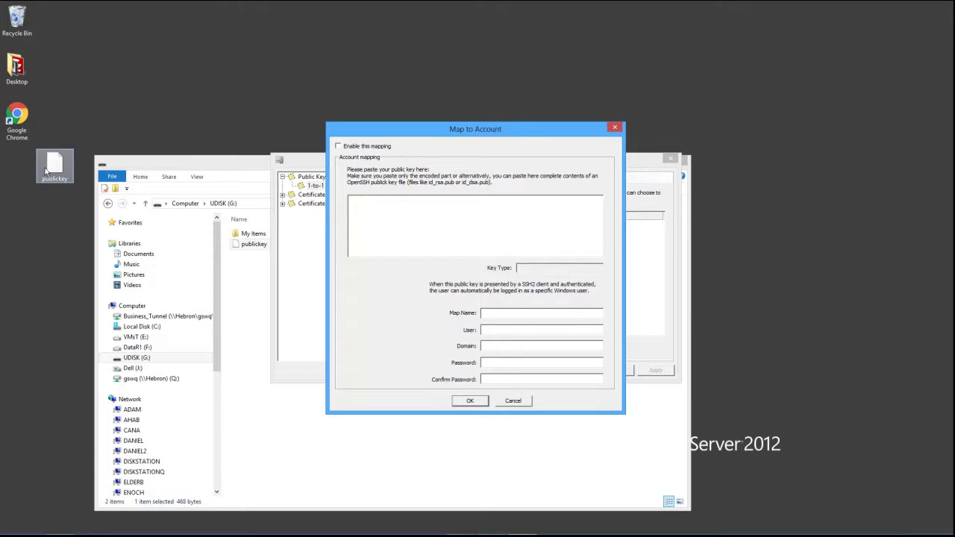
pyautogui.rightClick(46, 173)
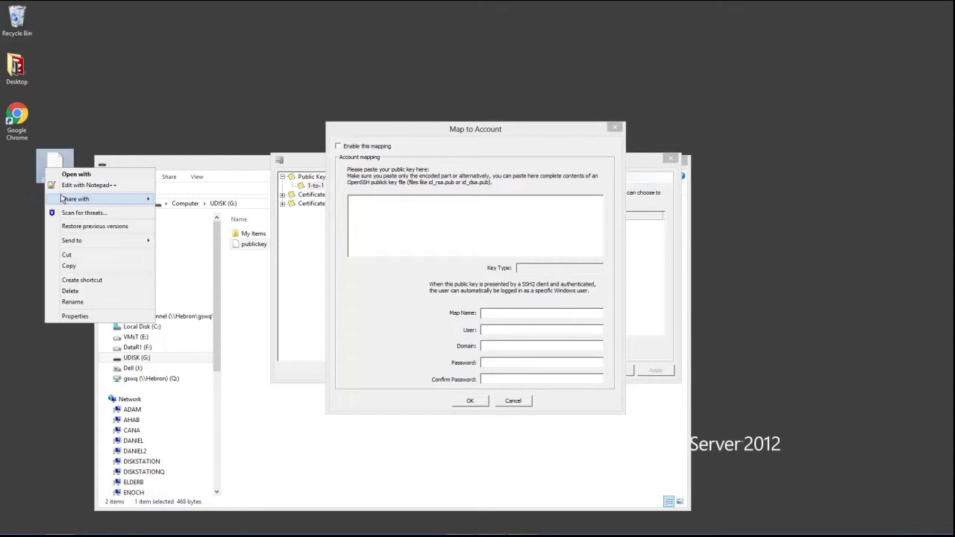
pyautogui.click(82, 187)
pyautogui.moveTo(42, 85); pyautogui.dragTo(256, 125)
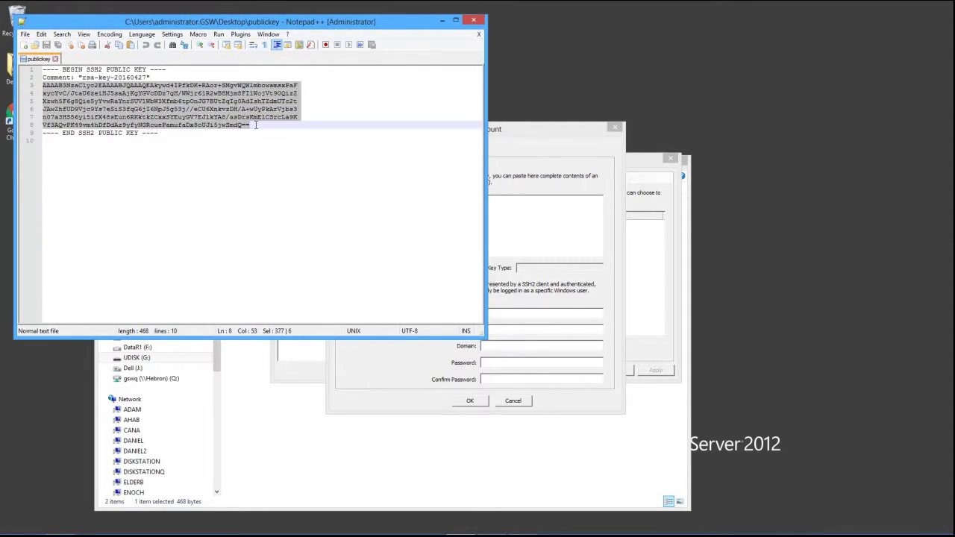
pyautogui.click(527, 189)
pyautogui.click(533, 208)
pyautogui.hotkey('ctrl', 'v')
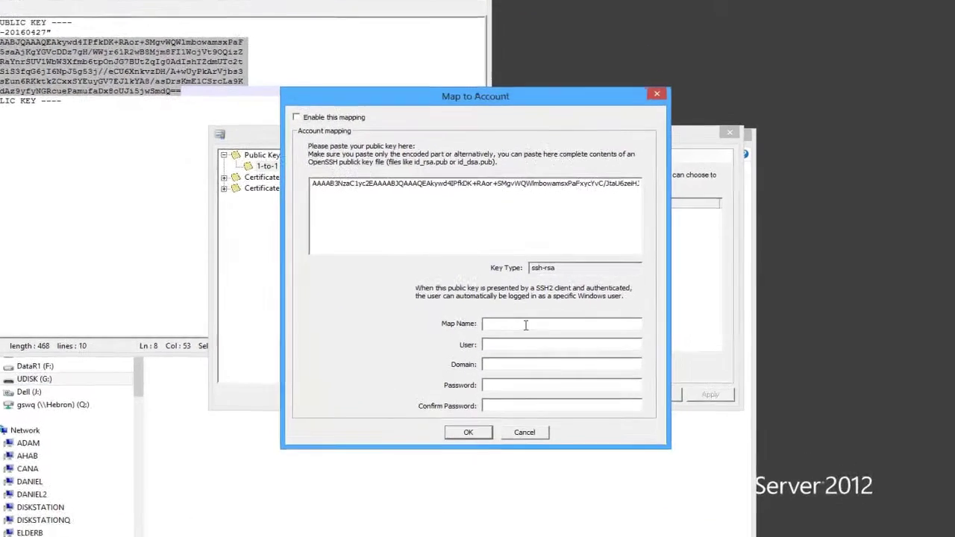
# Name the mapping SSH for Browsing and assign it to the Windows user administrator
pyautogui.click(513, 314)
pyautogui.write('S')
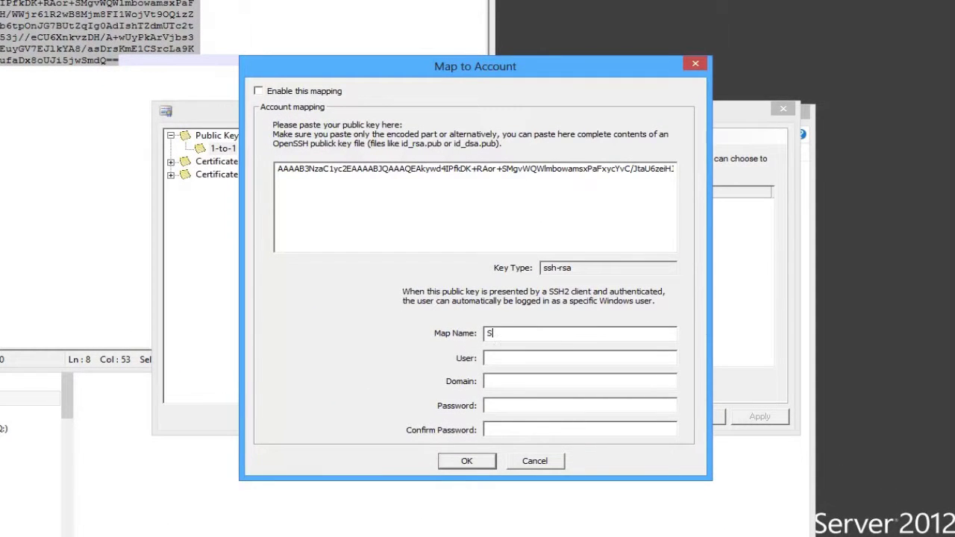
pyautogui.write('SH for Browsing')
pyautogui.click(536, 358)
pyautogui.write('admi')
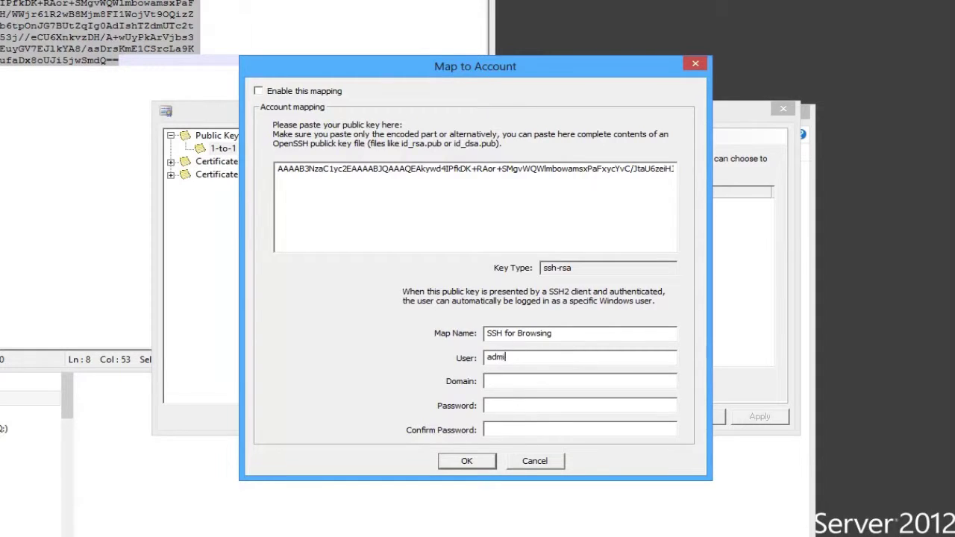
pyautogui.write('nistrator')
# Leave the mapping's domain empty, enter and confirm the account password, enable the mapping and accept it
pyautogui.click(564, 382)
pyautogui.click(543, 403)
pyautogui.write('************')
pyautogui.click(570, 432)
pyautogui.write('***********')
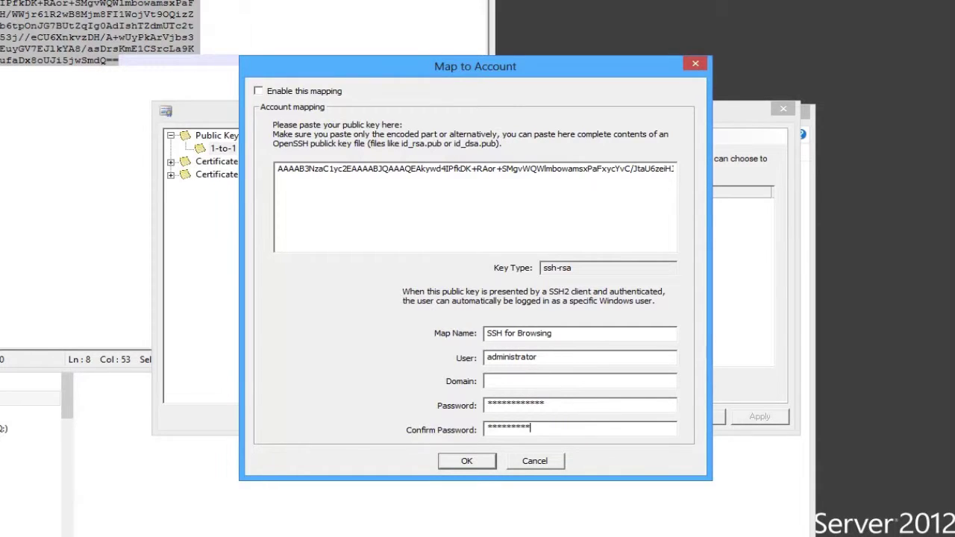
pyautogui.write('*')
pyautogui.click(292, 93)
pyautogui.click(470, 463)
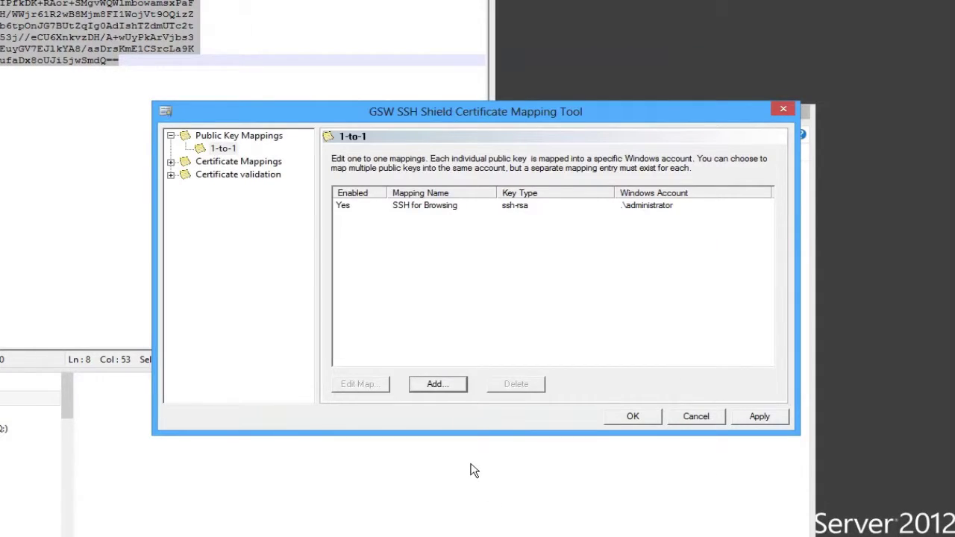
# Apply the mapping changes, restart the Georgia SoftWorks SSH Shield service and close the mapping tool
pyautogui.click(782, 420)
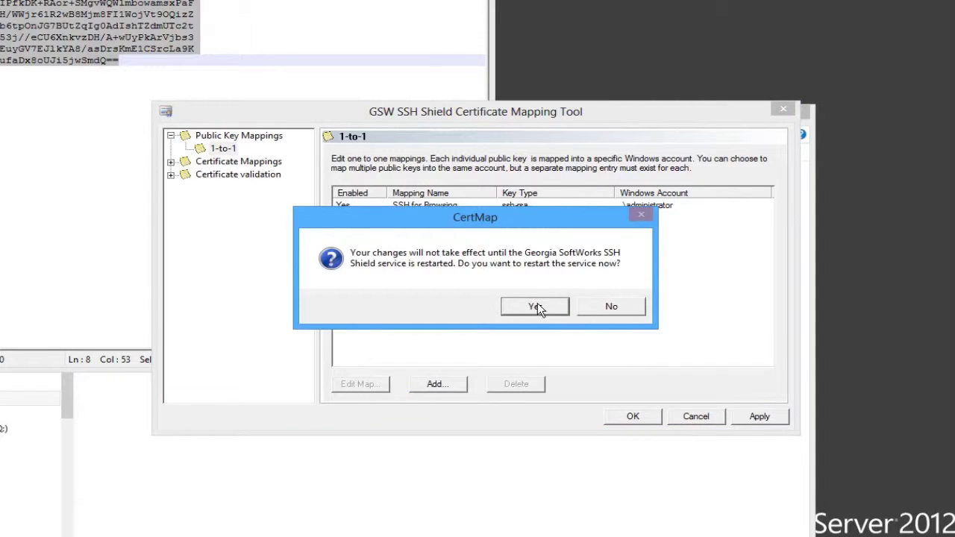
pyautogui.click(537, 304)
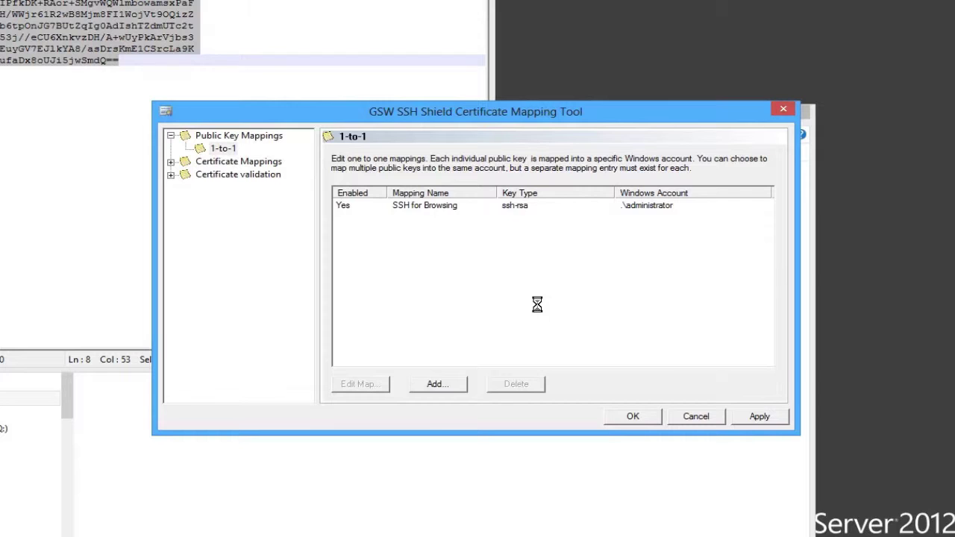
pyautogui.click(633, 417)
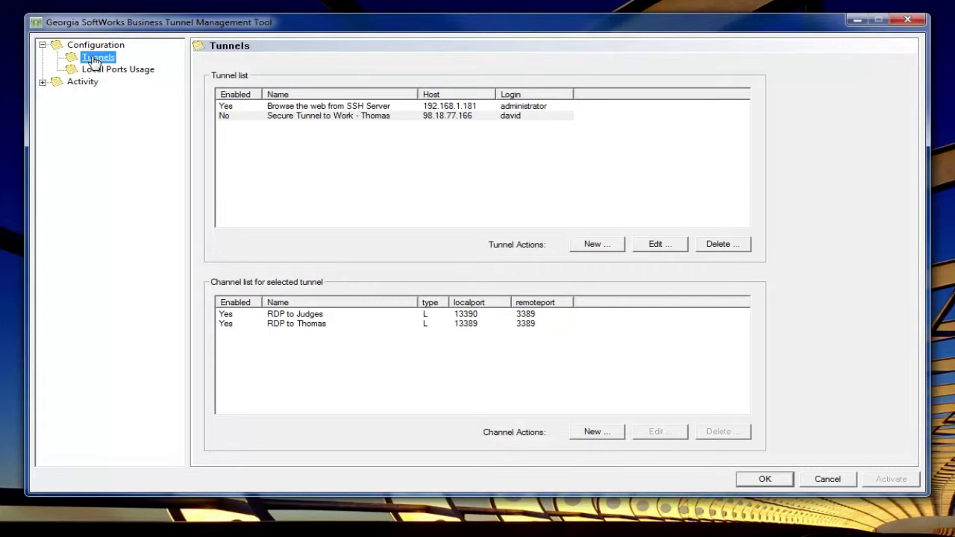
# Edit the Browse the web from SSH Server tunnel so that it uses public key authentication
pyautogui.click(309, 109)
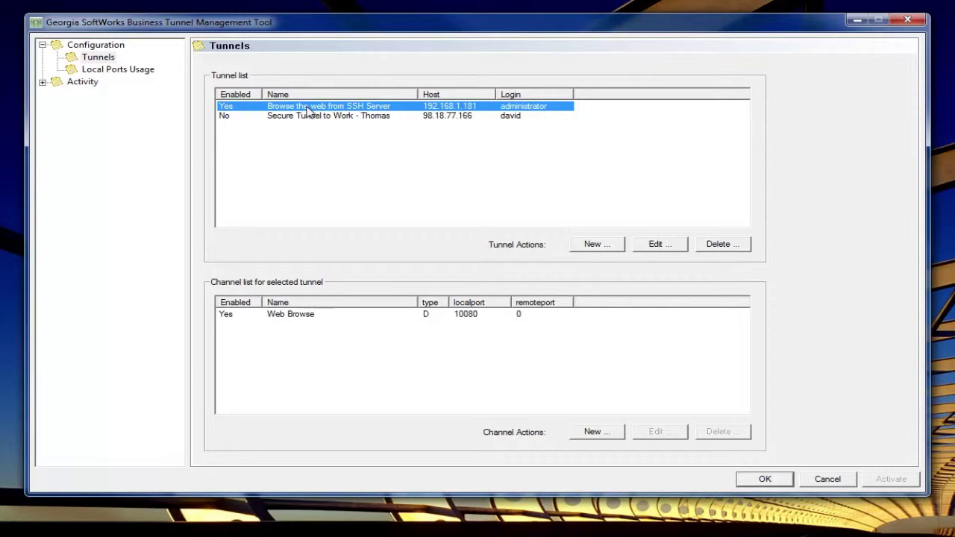
pyautogui.click(675, 251)
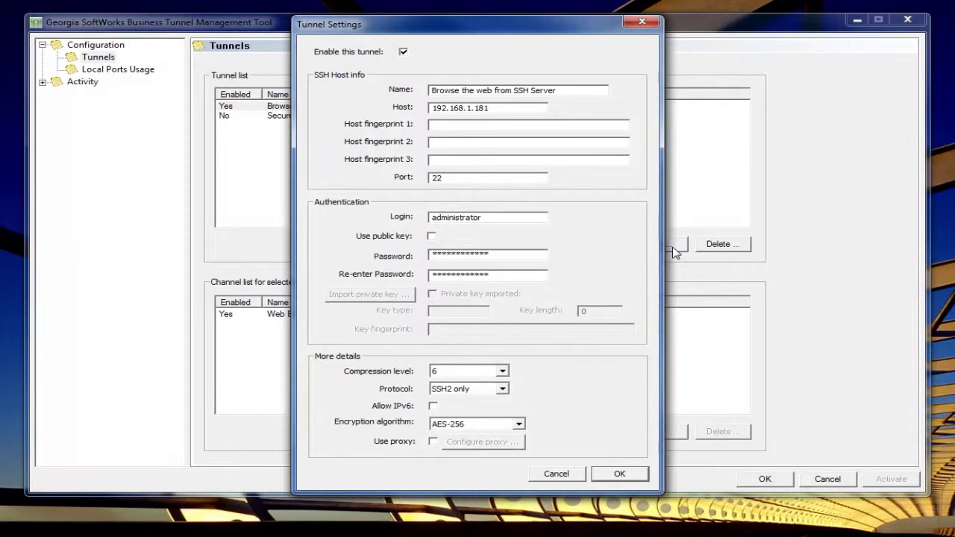
pyautogui.click(432, 238)
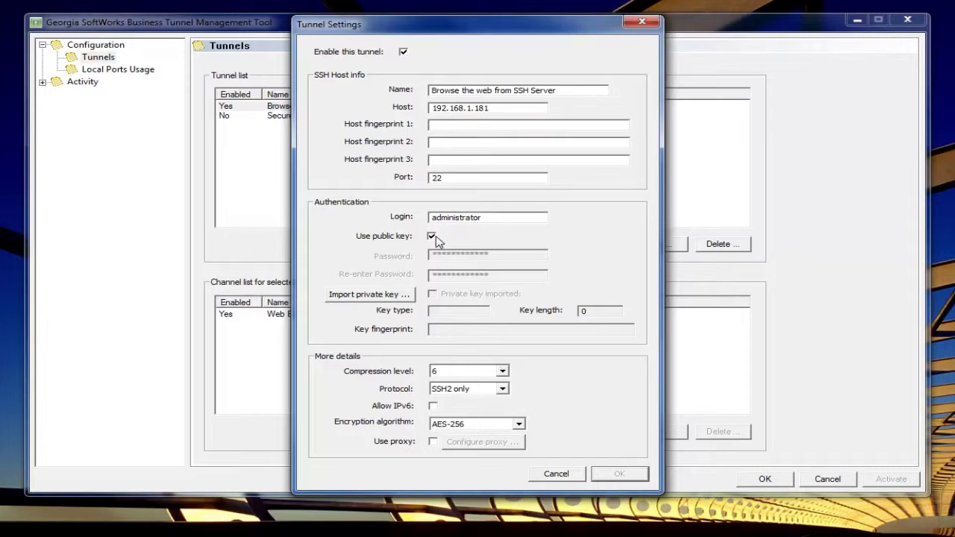
# Start importing a private key for the tunnel and choose the Private Key.ppk file from the desktop
pyautogui.click(375, 297)
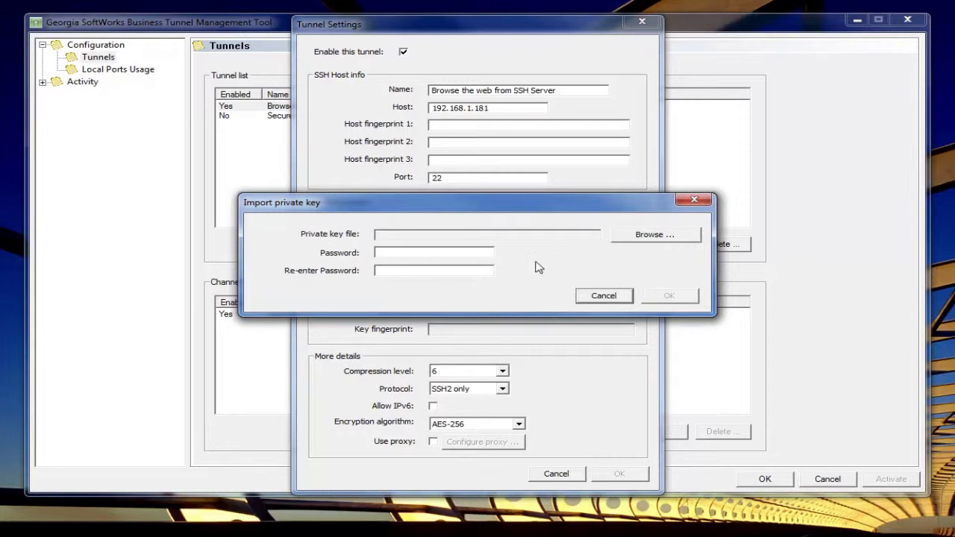
pyautogui.click(635, 236)
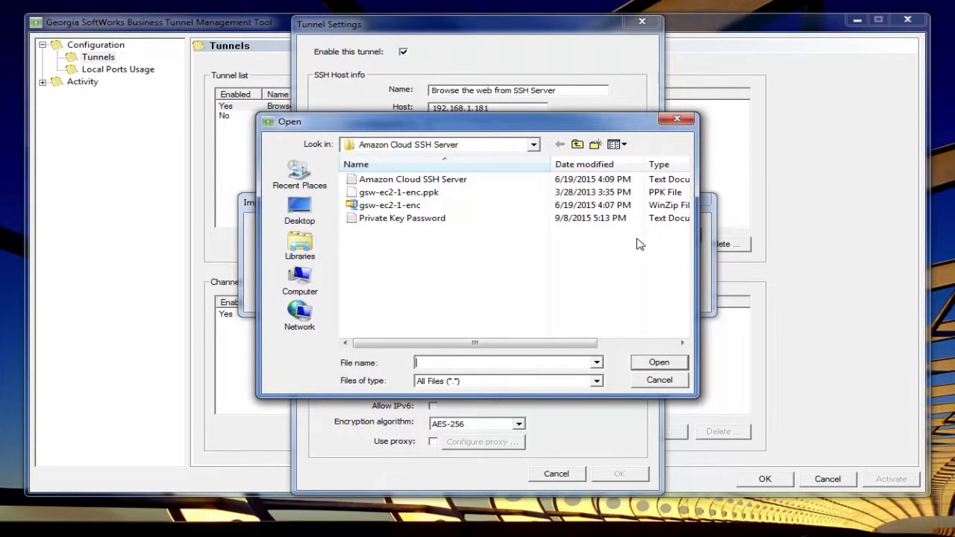
pyautogui.click(292, 213)
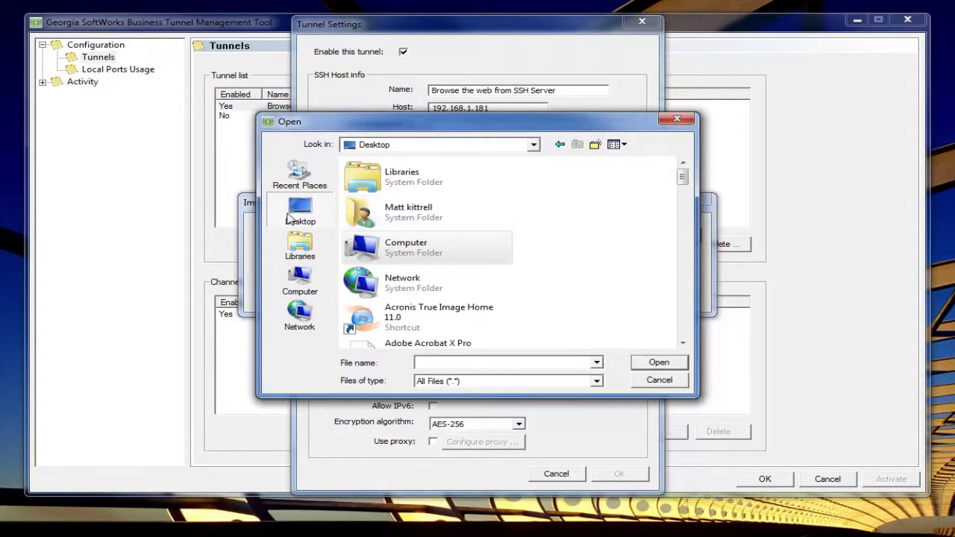
pyautogui.moveTo(683, 179); pyautogui.dragTo(664, 347)
pyautogui.click(396, 307)
pyautogui.click(648, 363)
# Enter and confirm the private key password to complete the import, and activate the updated Browse the web from SSH Server tunnel
pyautogui.click(481, 257)
pyautogui.write('**')
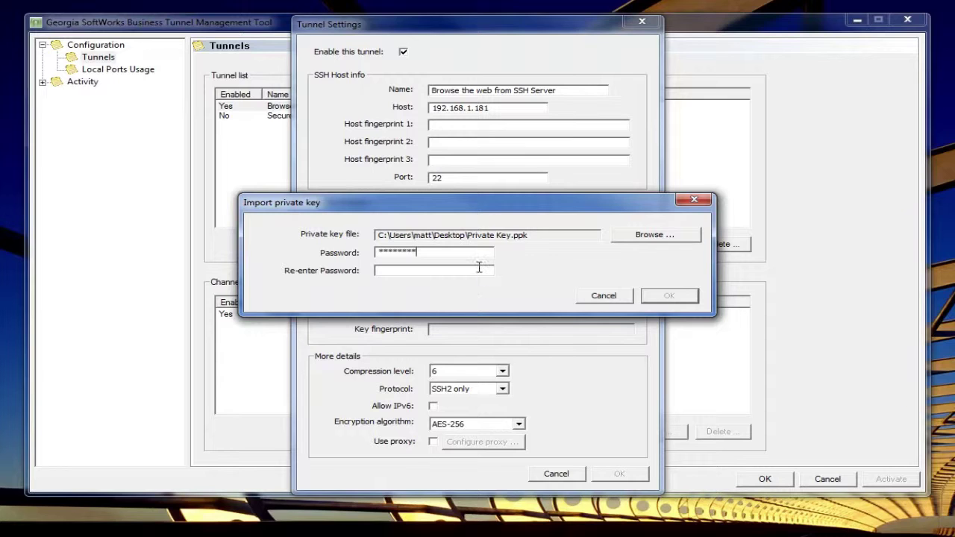
pyautogui.write('********')
pyautogui.click(672, 296)
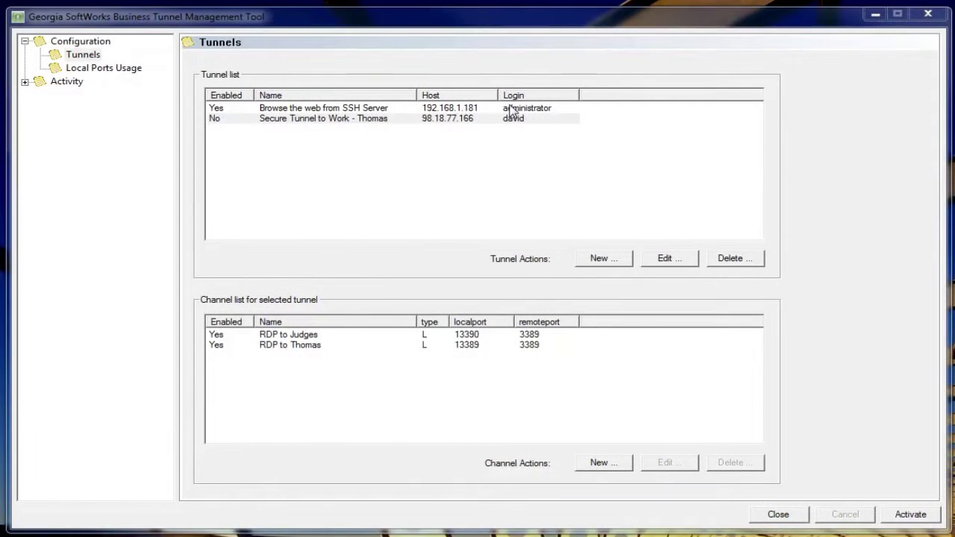
pyautogui.click(512, 109)
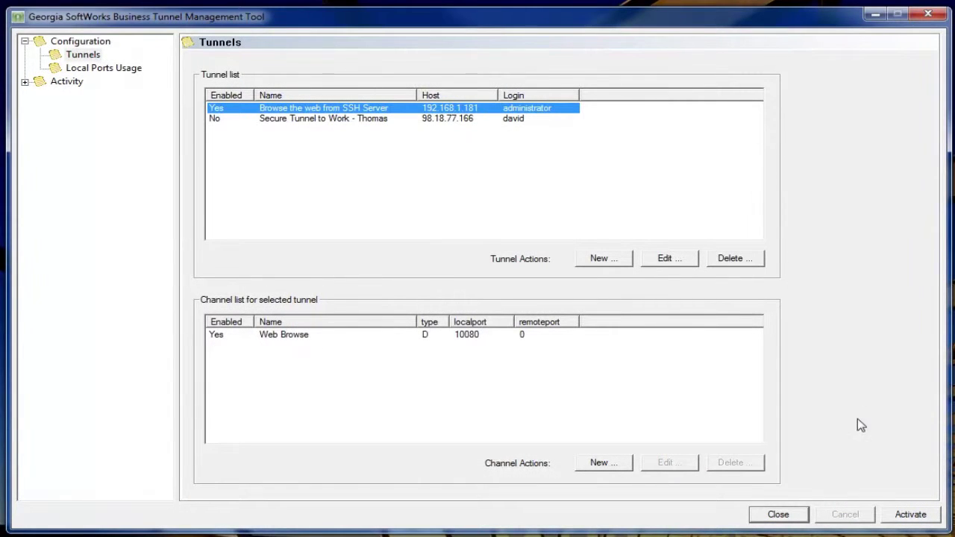
pyautogui.click(897, 521)
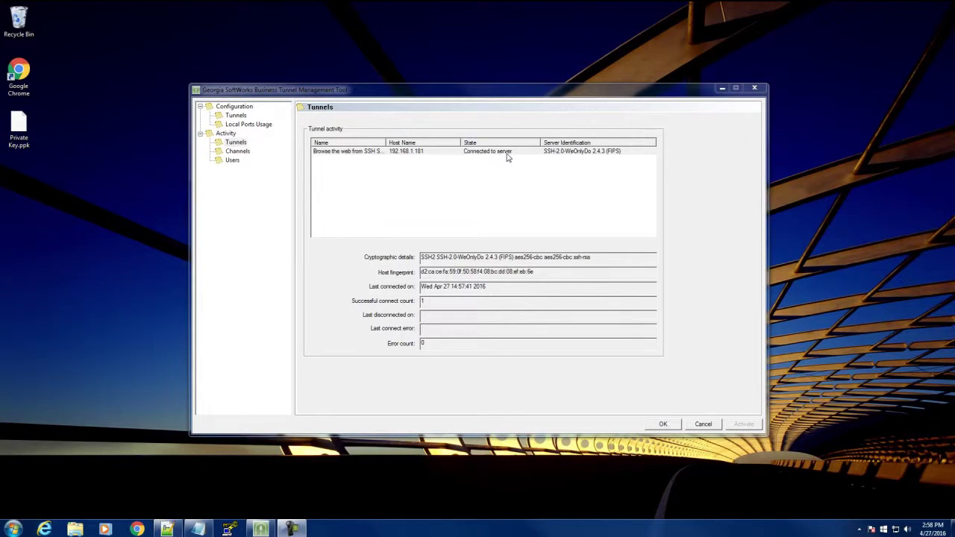
# Switch to Google Chrome and open georgiasoftworks.com
pyautogui.click(137, 529)
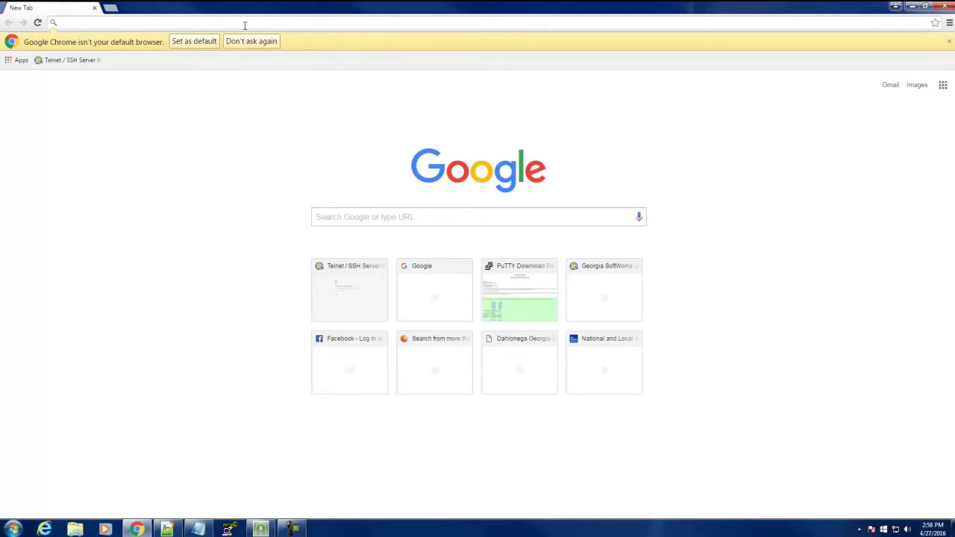
pyautogui.write('georgiasoft')
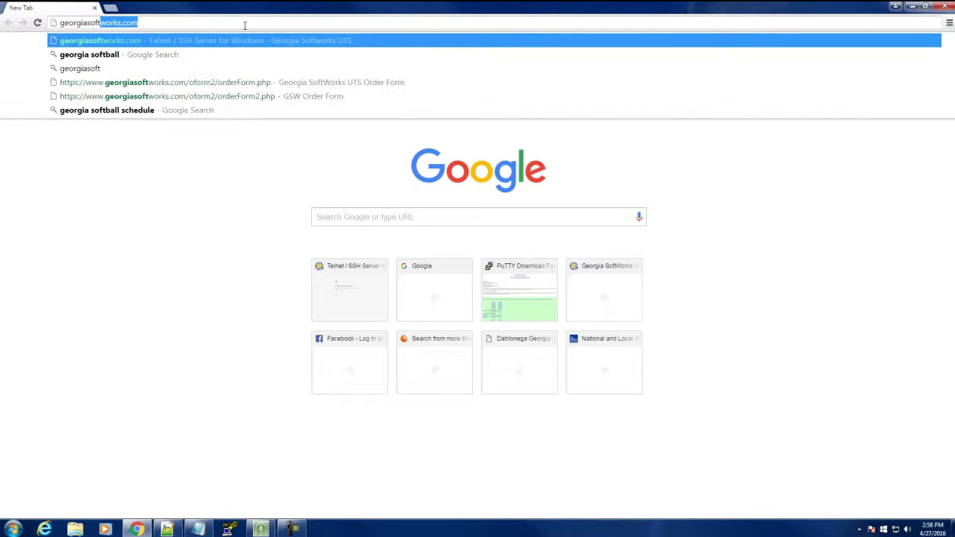
pyautogui.write('works.co')
pyautogui.press('Return')
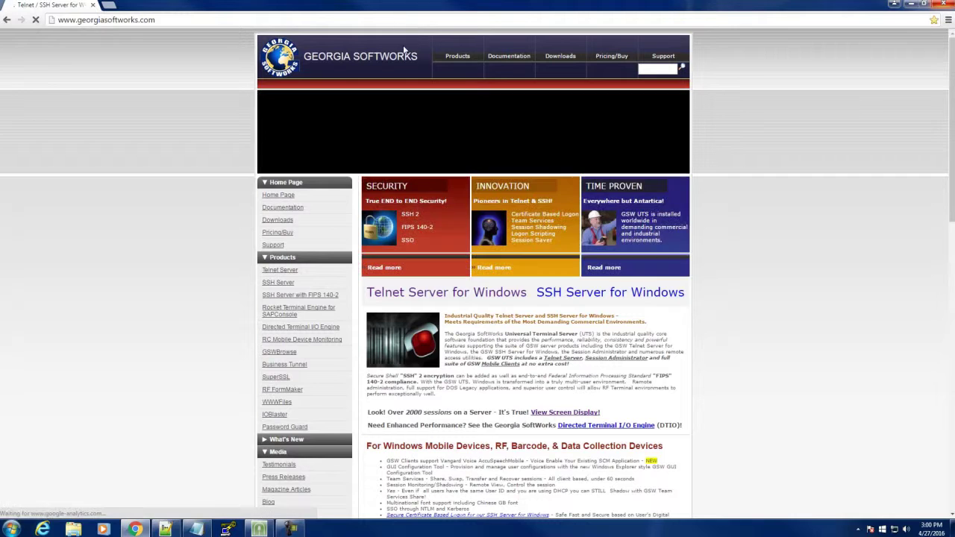
# Open the Business Tunnel product page and go to its step-by-step video tutorials and example guides
pyautogui.moveTo(468, 65)
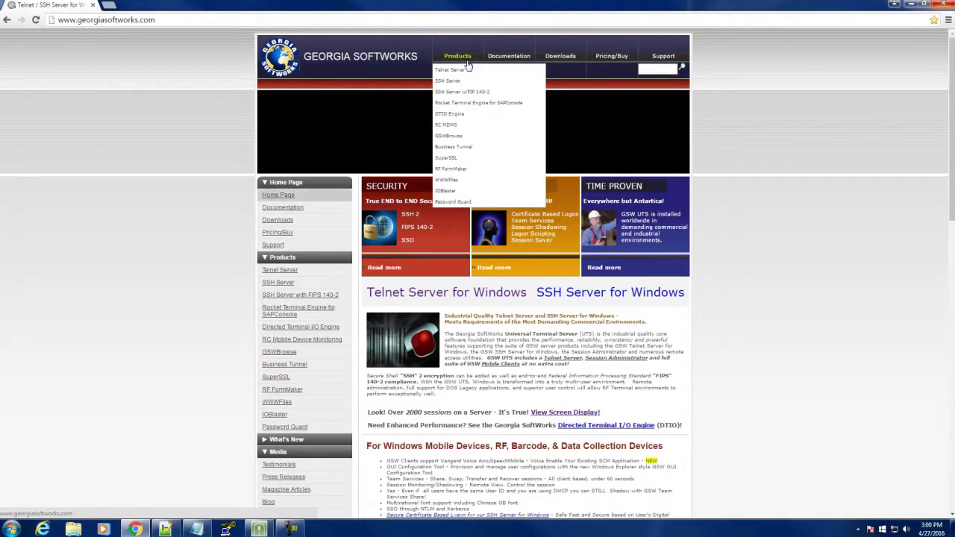
pyautogui.click(456, 147)
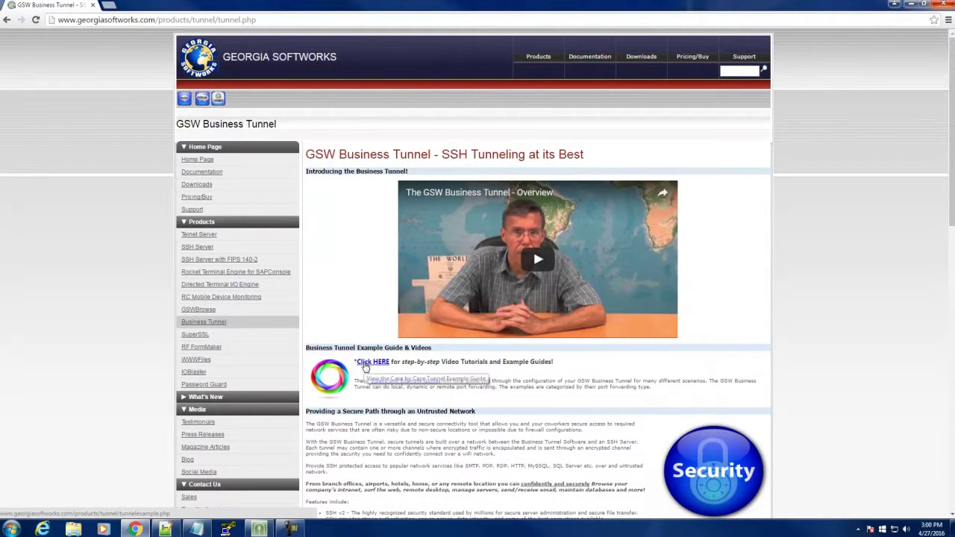
pyautogui.click(365, 363)
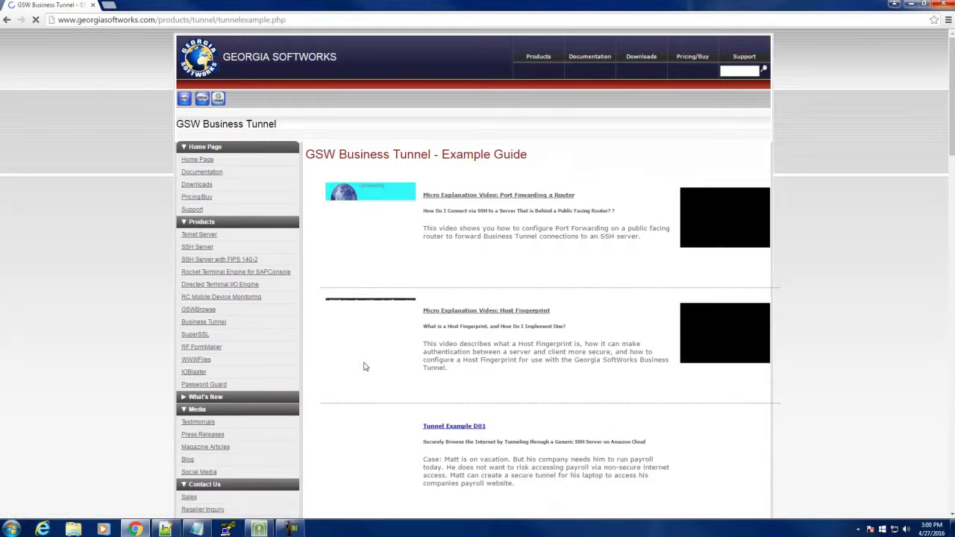